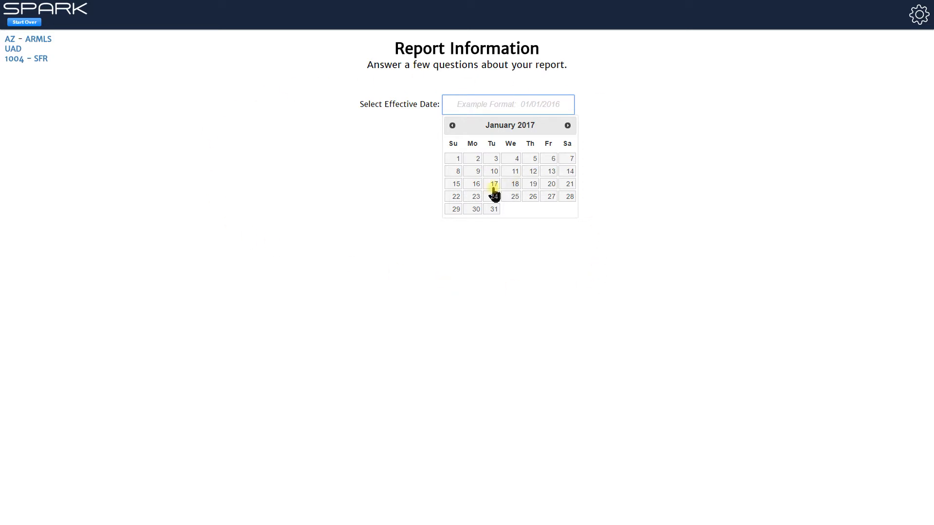
Step: Pick January 26, 2017 as the effective date and continue to market analysis data
left_click(533, 197)
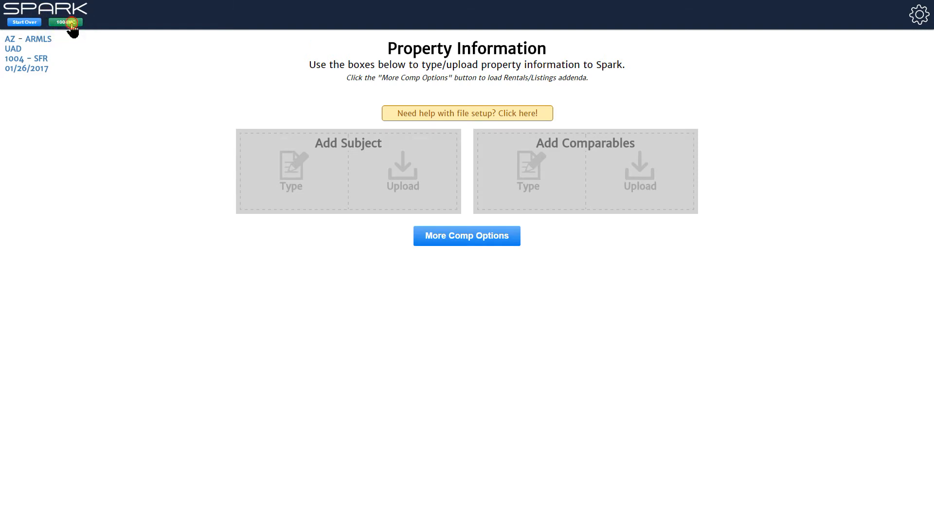
left_click(73, 25)
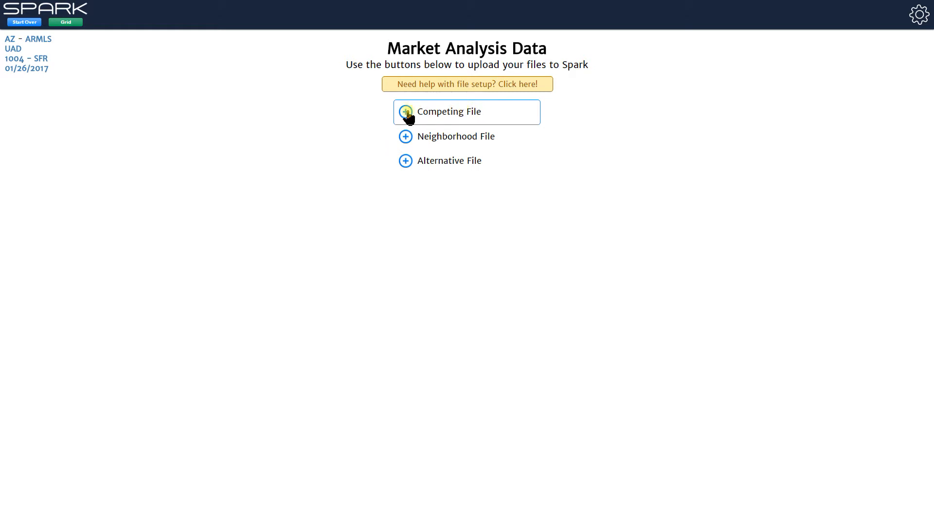
Step: Browse for the competing sales file to upload
left_click(453, 116)
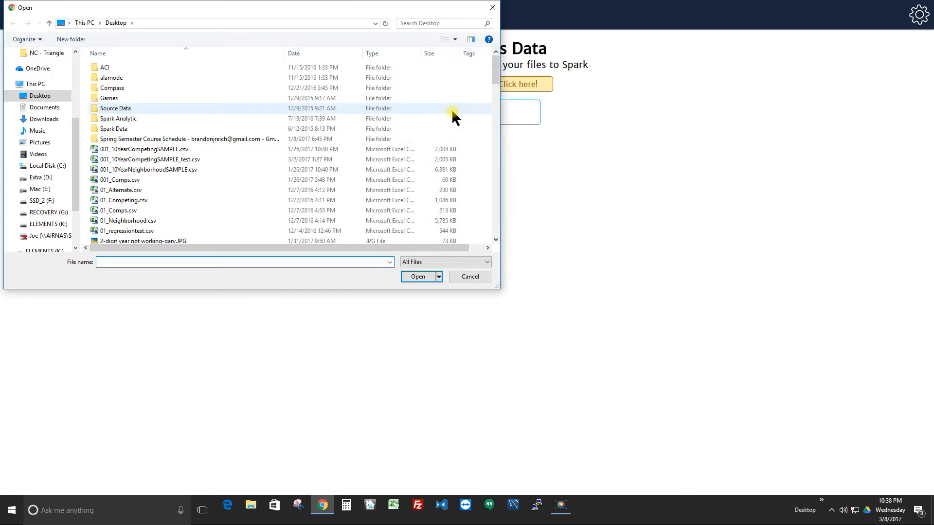
Step: Load 001_10YearCompetingSAMPLE.csv as the competing file
left_click(144, 149)
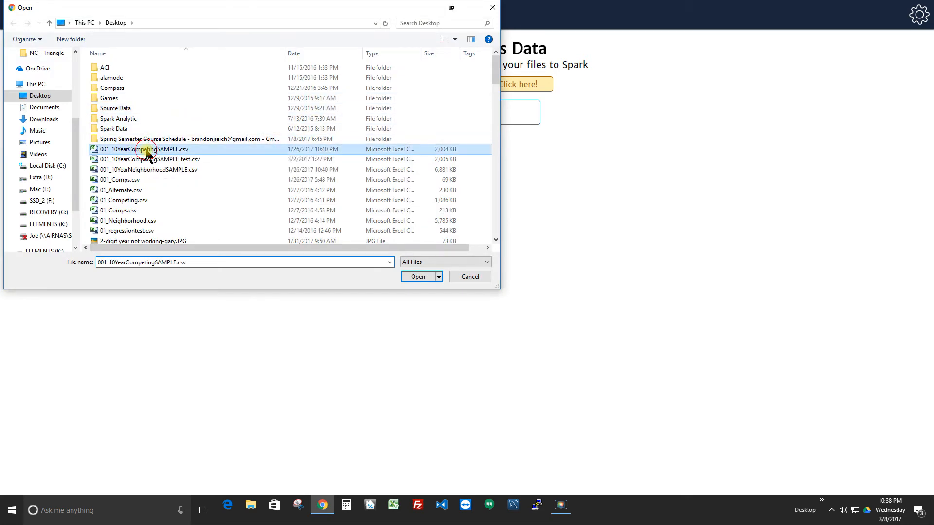
left_click(420, 278)
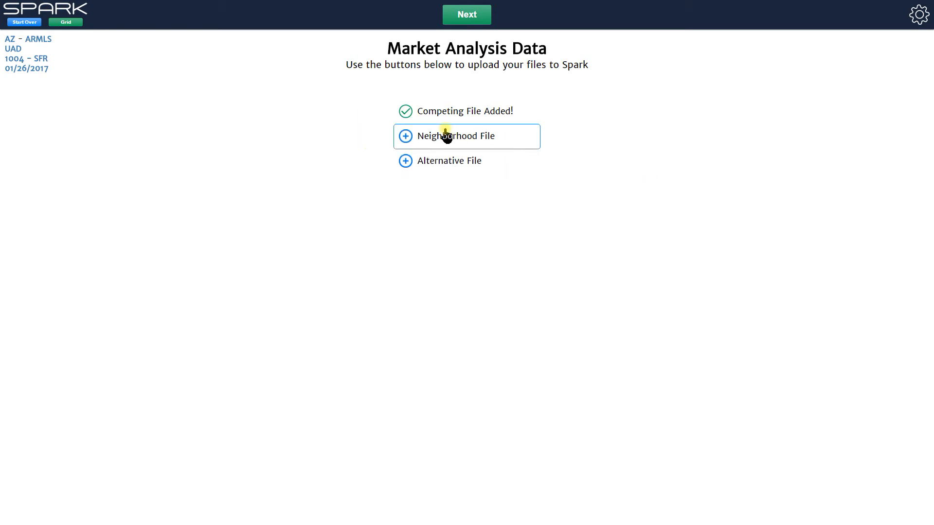
Step: Load 001_10YearNeighborhoodSAMPLE.csv as the neighborhood file
left_click(454, 142)
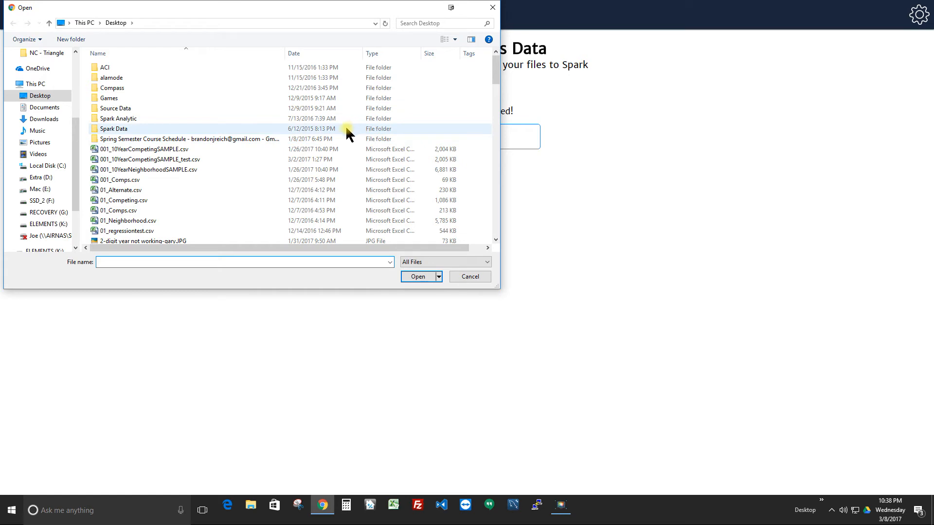
left_click(161, 170)
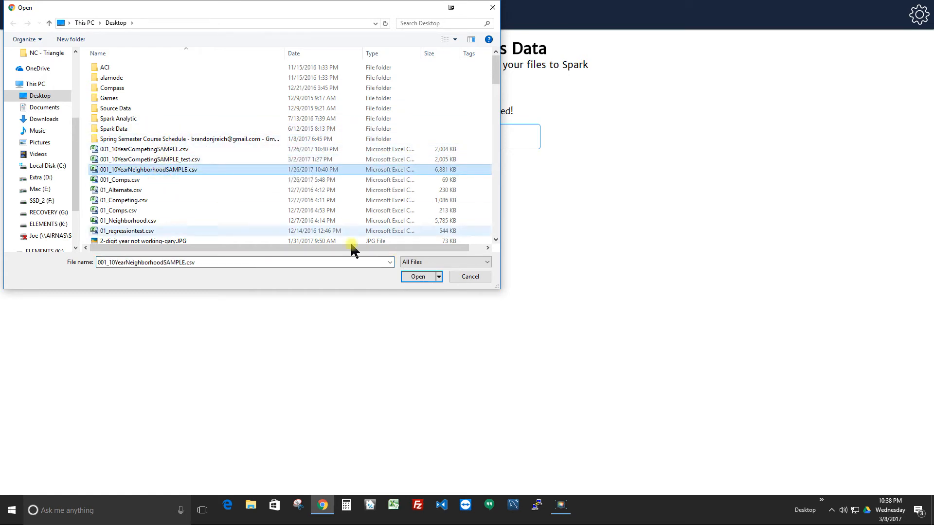
left_click(418, 276)
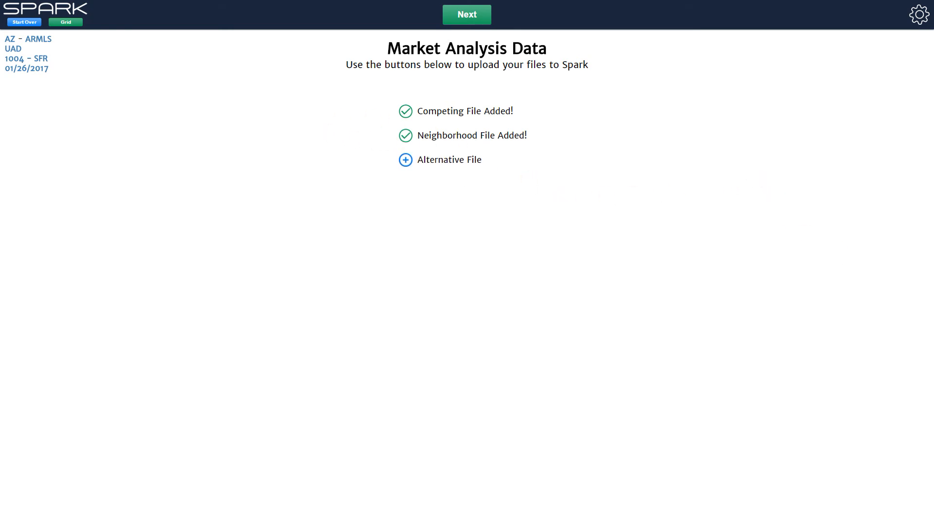
Step: Drop the Excel spreadsheet from File Explorer onto the Alternative File zone
left_click_drag(927, 204, 429, 166)
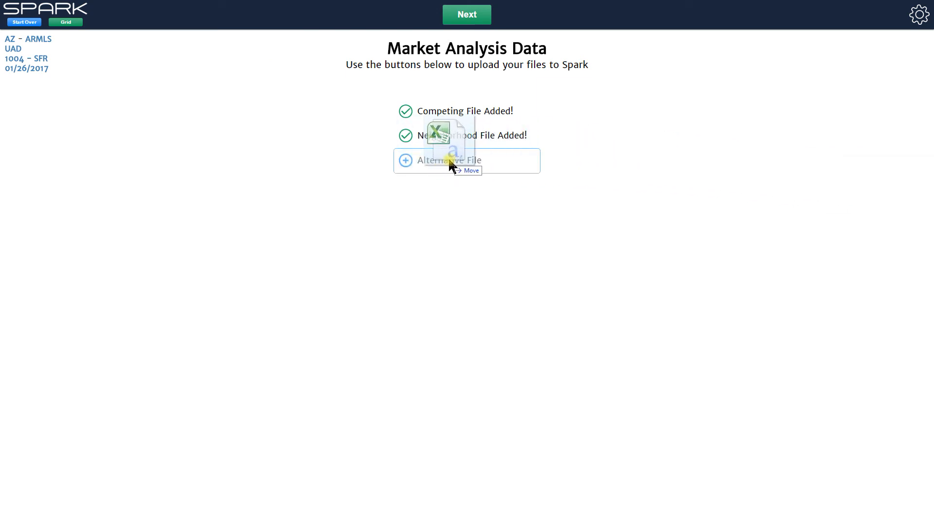
left_click_drag(429, 166, 447, 162)
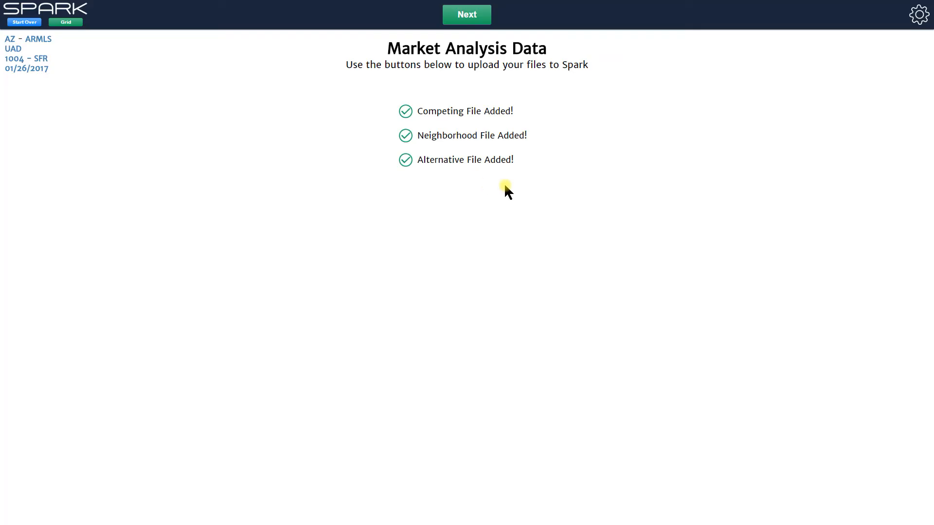
Step: Generate the 1004MC report with 8 current listings and 68 comparable sales
left_click(458, 23)
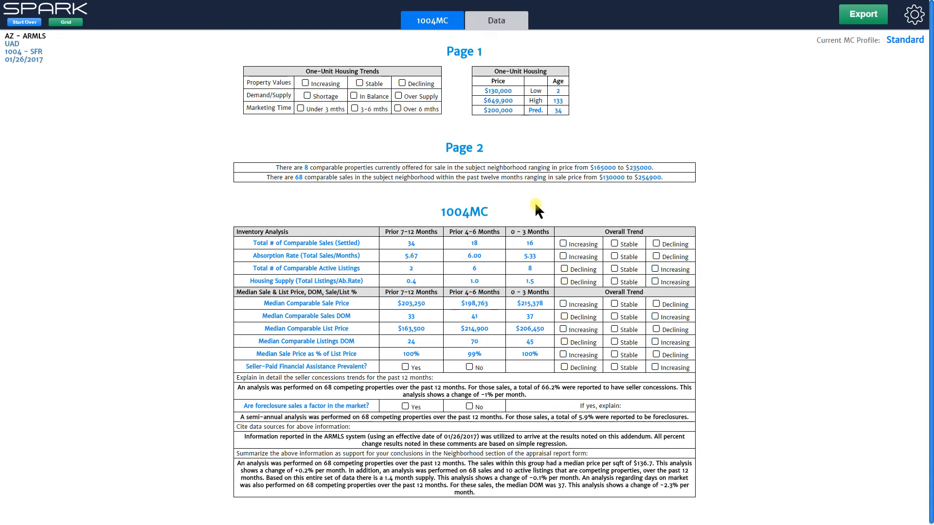